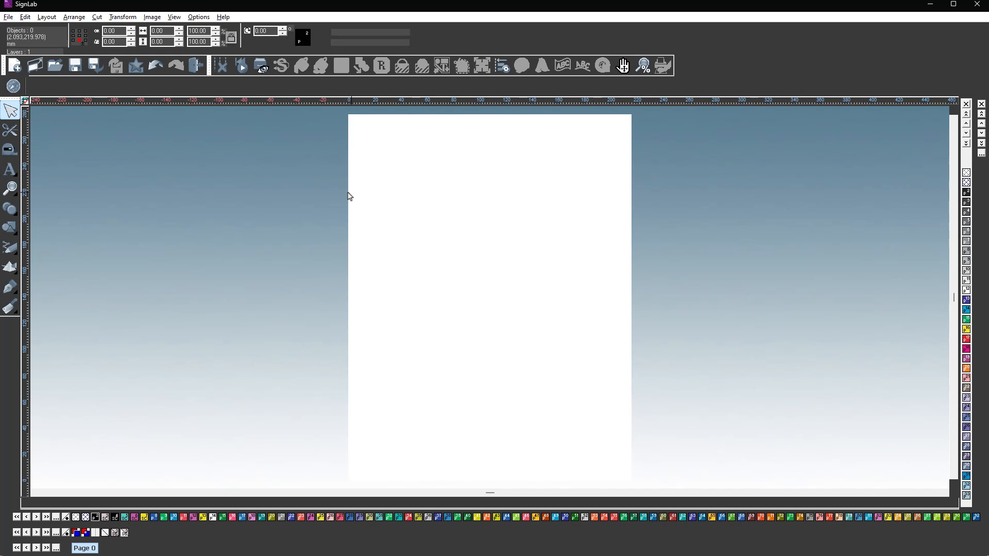
Step: Import the Lecker logo bitmap from the sample folder and place it on the page about 192 mm wide
{"action": "left_click", "coordinate": [8, 17]}
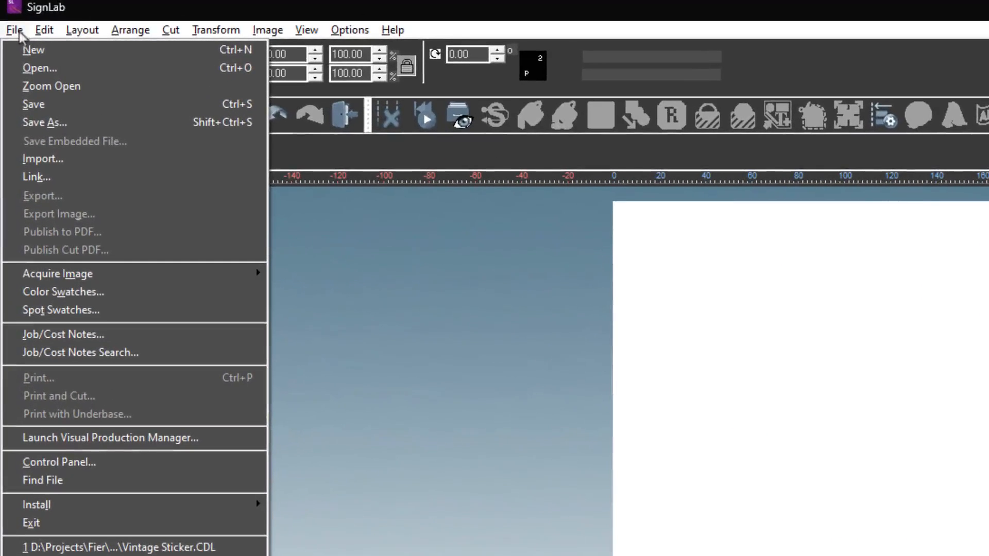
{"action": "left_click", "coordinate": [33, 158]}
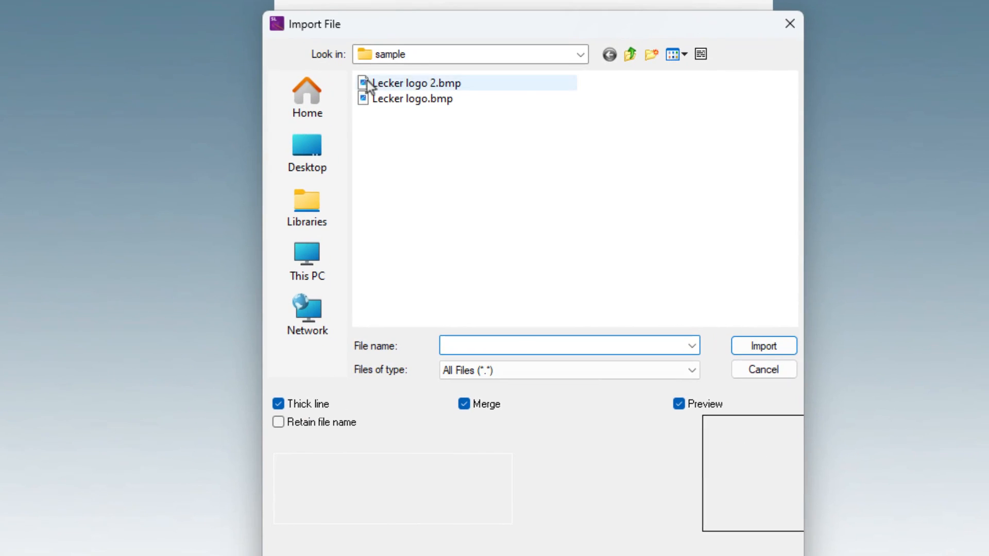
{"action": "left_click", "coordinate": [707, 298]}
{"action": "left_click", "coordinate": [759, 348]}
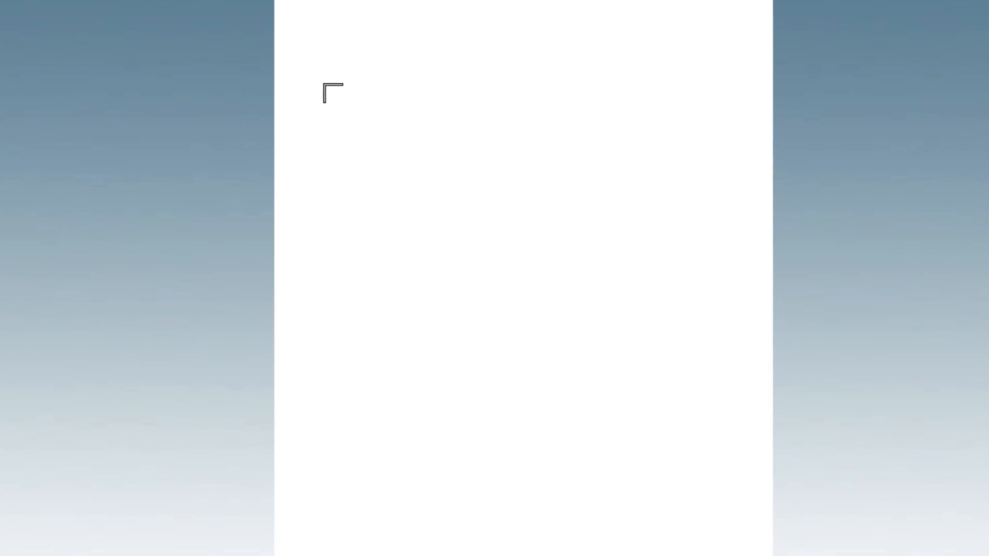
{"action": "left_click_drag", "start_coordinate": [304, 55], "coordinate": [748, 278]}
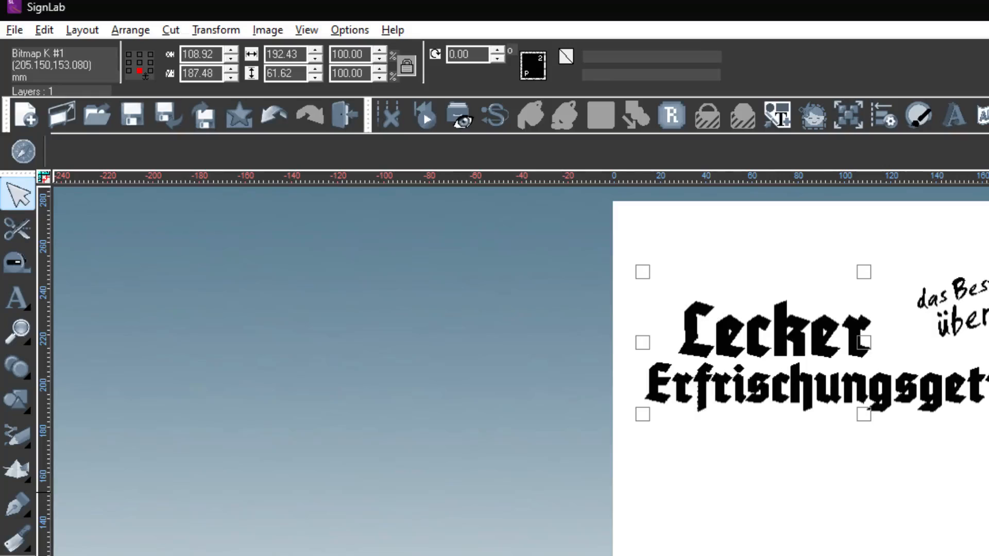
Step: Switch to bitmap editing for the imported logo and open the vectorization settings
{"action": "left_click", "coordinate": [23, 473]}
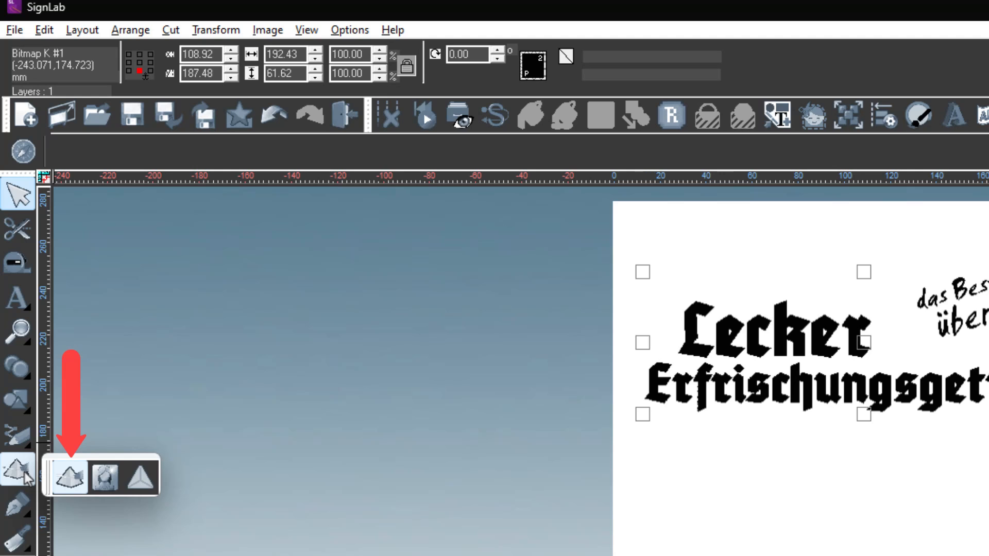
{"action": "left_click", "coordinate": [70, 477]}
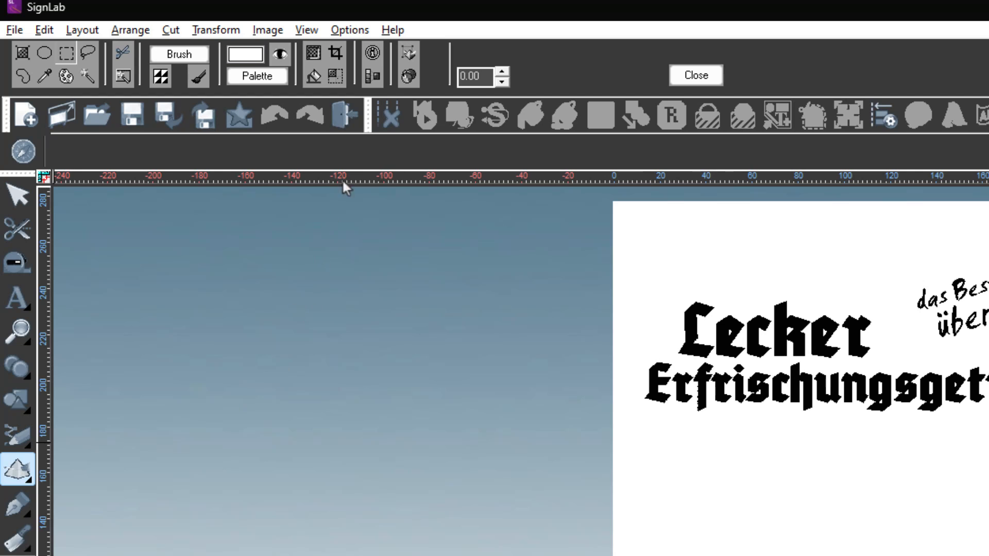
{"action": "left_click", "coordinate": [408, 54]}
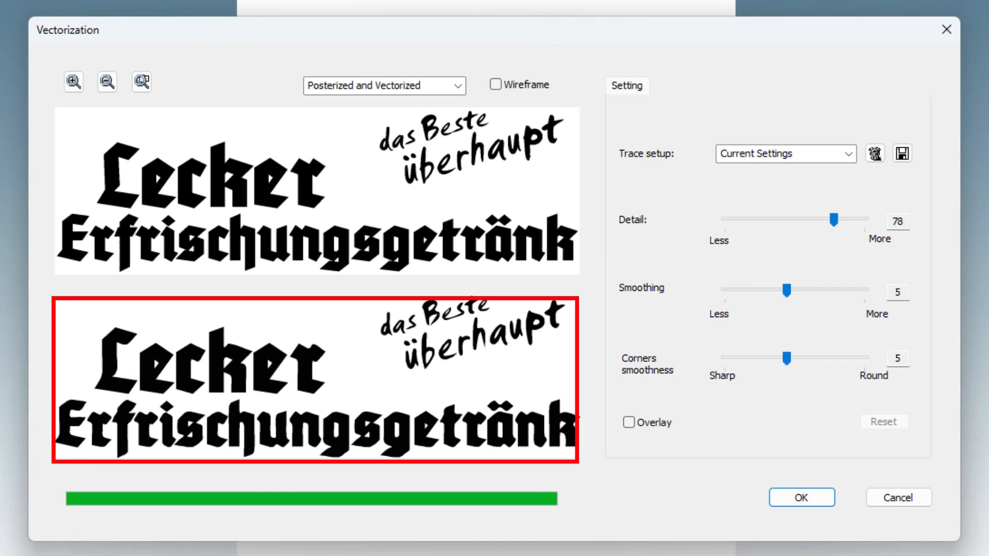
Step: Examine the original and traced previews enlarged around the word "Lecker"
{"action": "left_click", "coordinate": [74, 81]}
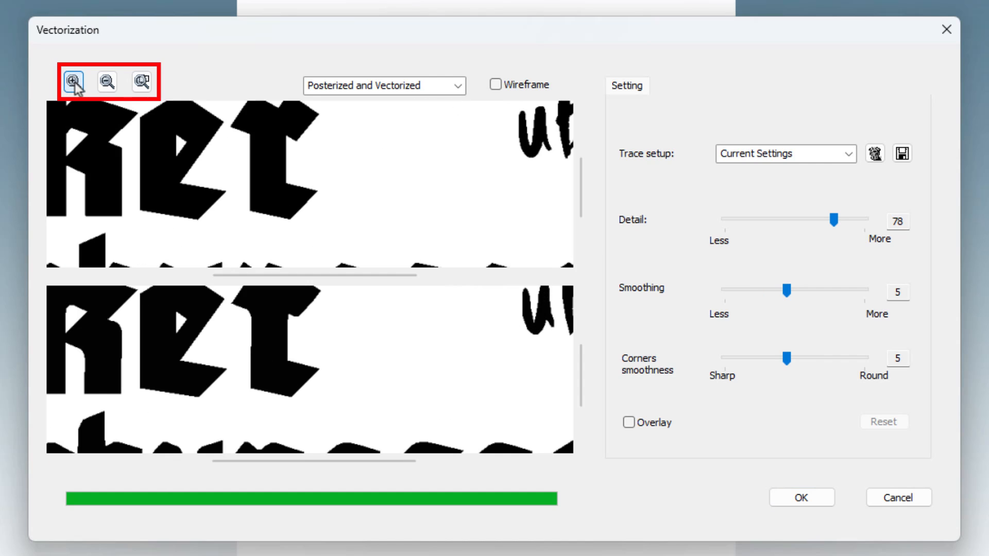
{"action": "left_click", "coordinate": [106, 82]}
{"action": "left_click", "coordinate": [107, 82]}
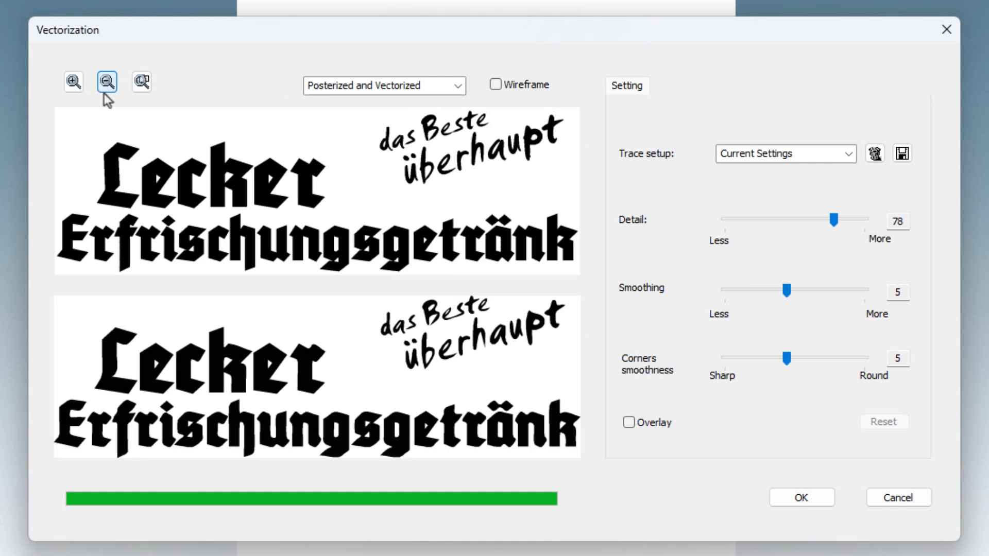
{"action": "left_click", "coordinate": [74, 81]}
{"action": "left_click", "coordinate": [74, 81]}
{"action": "left_click_drag", "start_coordinate": [77, 175], "coordinate": [347, 186]}
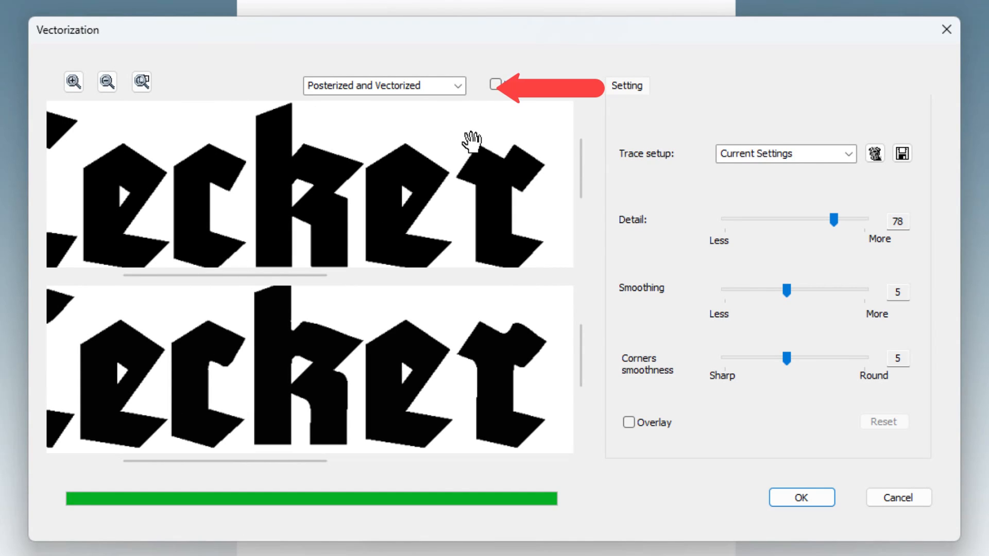
Step: Compare the Vectorized only, Posterized and Vectorized, and Wireframe previews of the traced logo
{"action": "left_click", "coordinate": [457, 86]}
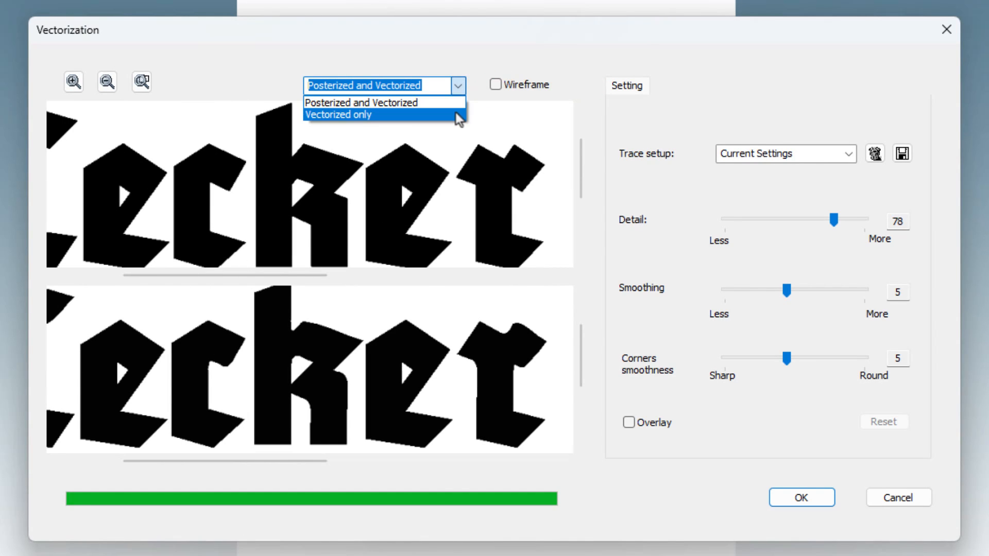
{"action": "left_click", "coordinate": [458, 115]}
{"action": "left_click", "coordinate": [457, 87]}
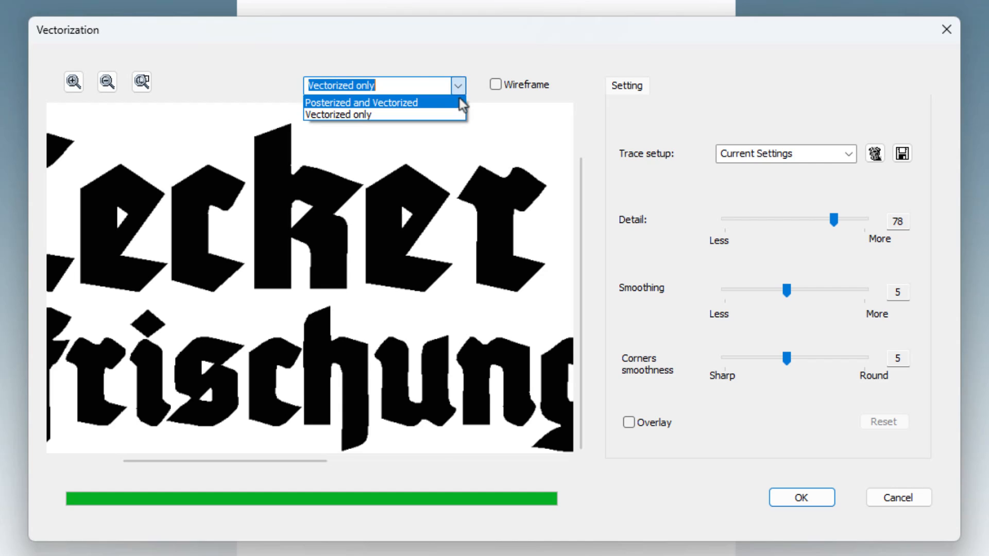
{"action": "left_click", "coordinate": [462, 103]}
{"action": "left_click_drag", "start_coordinate": [409, 177], "coordinate": [410, 148]}
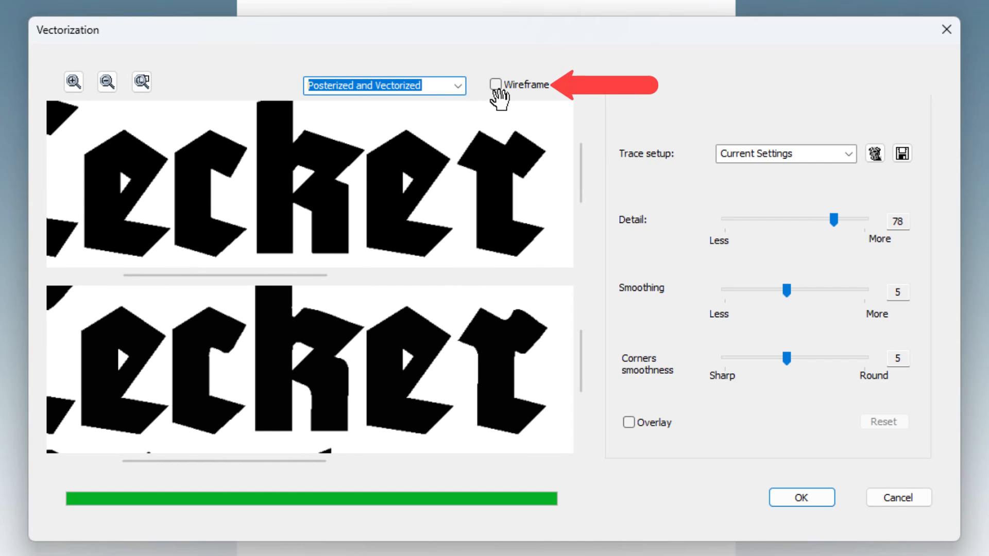
{"action": "left_click", "coordinate": [496, 87]}
{"action": "left_click", "coordinate": [496, 86]}
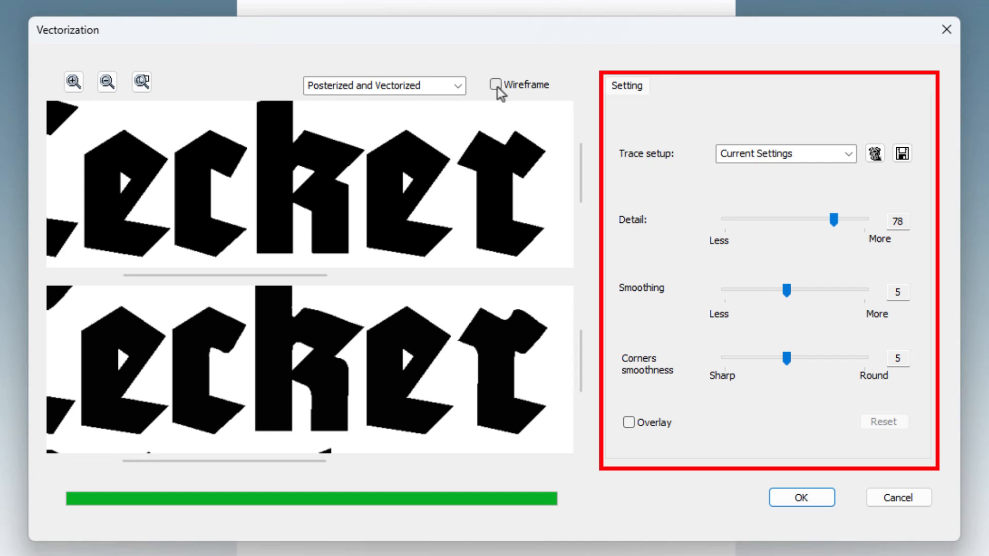
Step: Vectorize the logo using Current Settings with detail 92, smoothing 3 and corners smoothness 2, and leave bitmap editing
{"action": "left_click", "coordinate": [848, 154]}
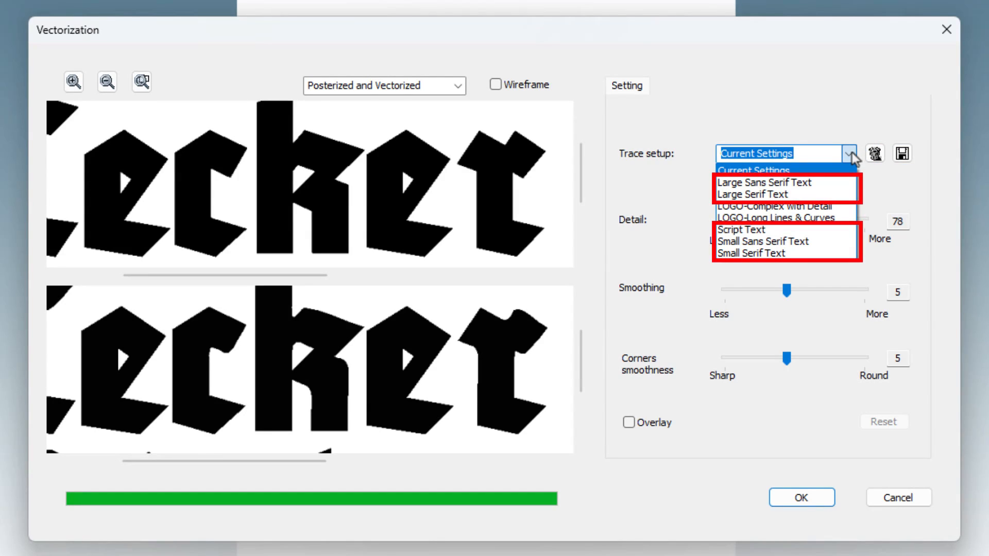
{"action": "left_click", "coordinate": [850, 153]}
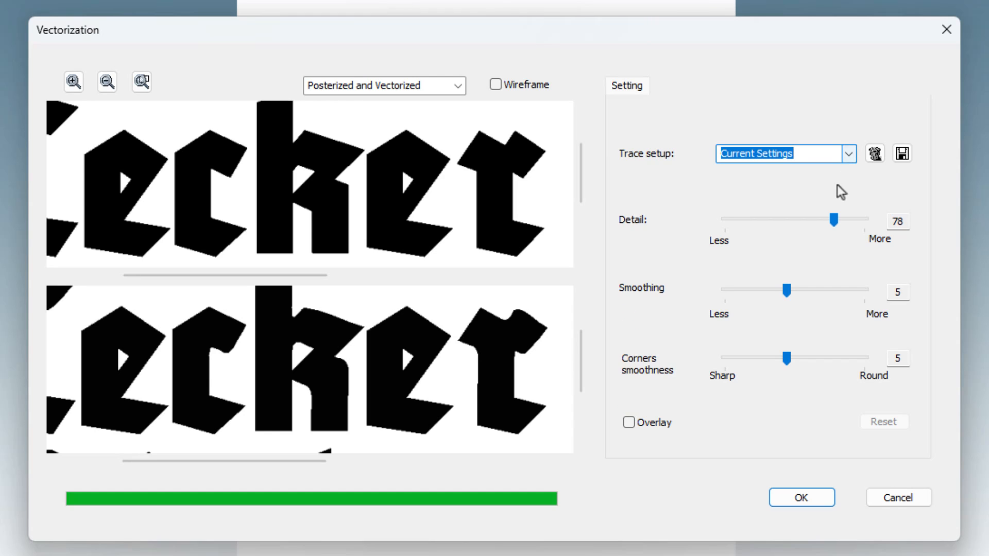
{"action": "left_click_drag", "start_coordinate": [832, 225], "coordinate": [856, 228]}
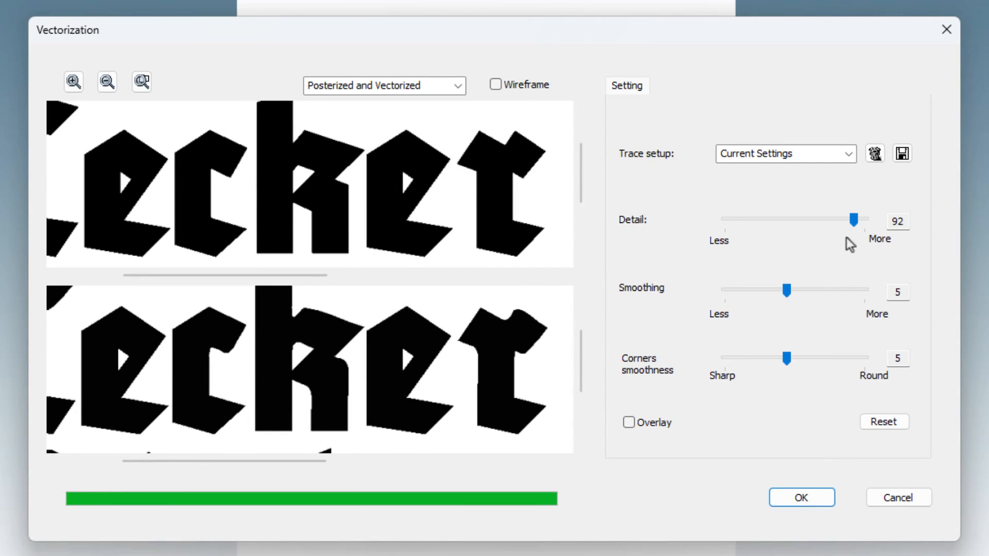
{"action": "left_click_drag", "start_coordinate": [786, 291], "coordinate": [756, 296]}
{"action": "left_click_drag", "start_coordinate": [785, 358], "coordinate": [739, 360]}
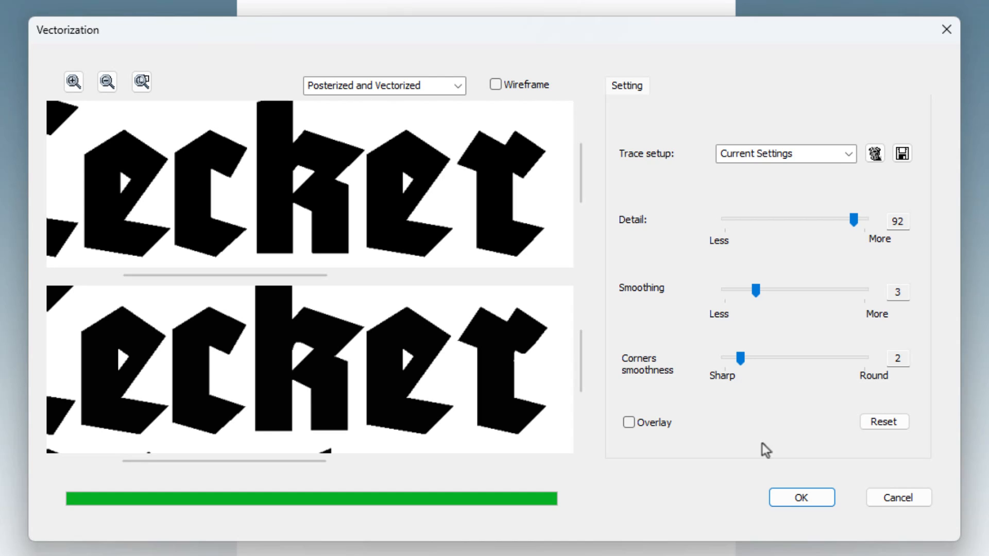
{"action": "left_click", "coordinate": [791, 503]}
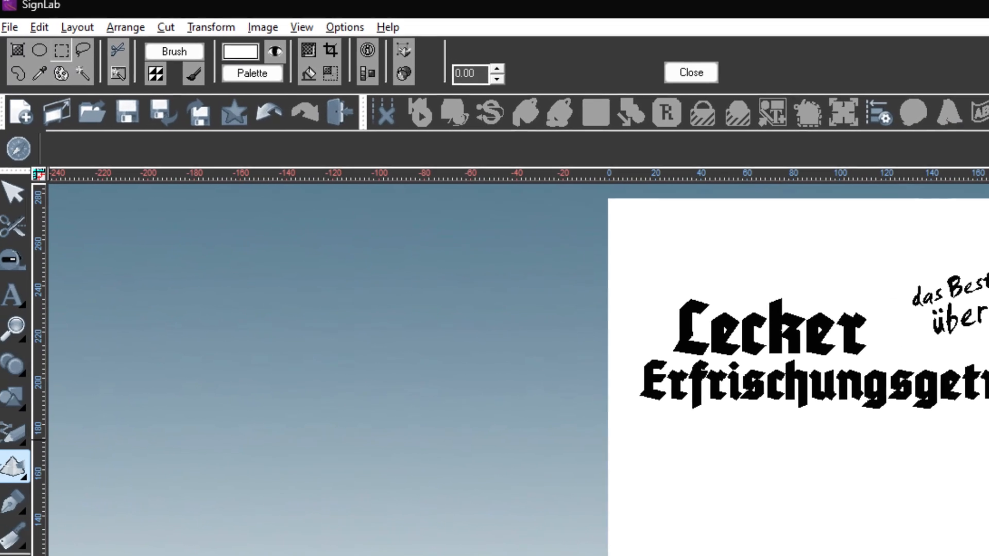
{"action": "left_click", "coordinate": [693, 74]}
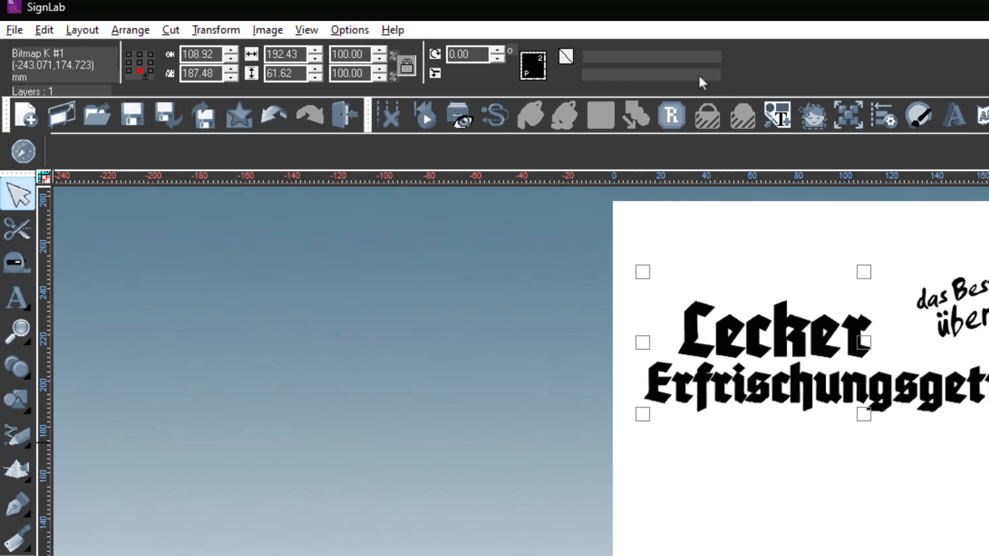
Step: Move the vectorized group away from the bitmap to beside the page and turn off the fill display
{"action": "left_click", "coordinate": [706, 302]}
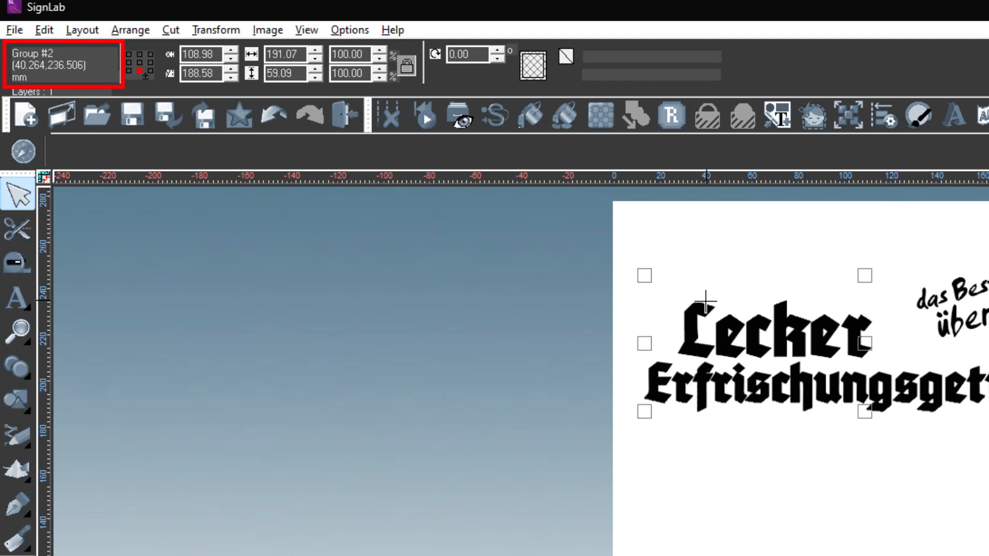
{"action": "mouse_move", "coordinate": [705, 301]}
{"action": "left_mouse_down"}
{"action": "mouse_move", "coordinate": [304, 278]}
{"action": "mouse_move", "coordinate": [259, 308]}
{"action": "left_mouse_up"}
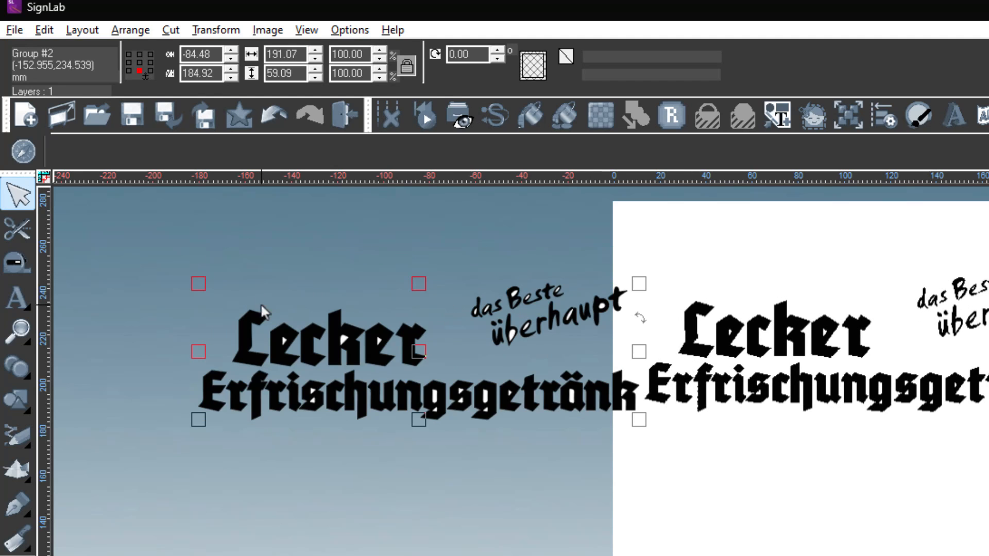
{"action": "left_click", "coordinate": [309, 31]}
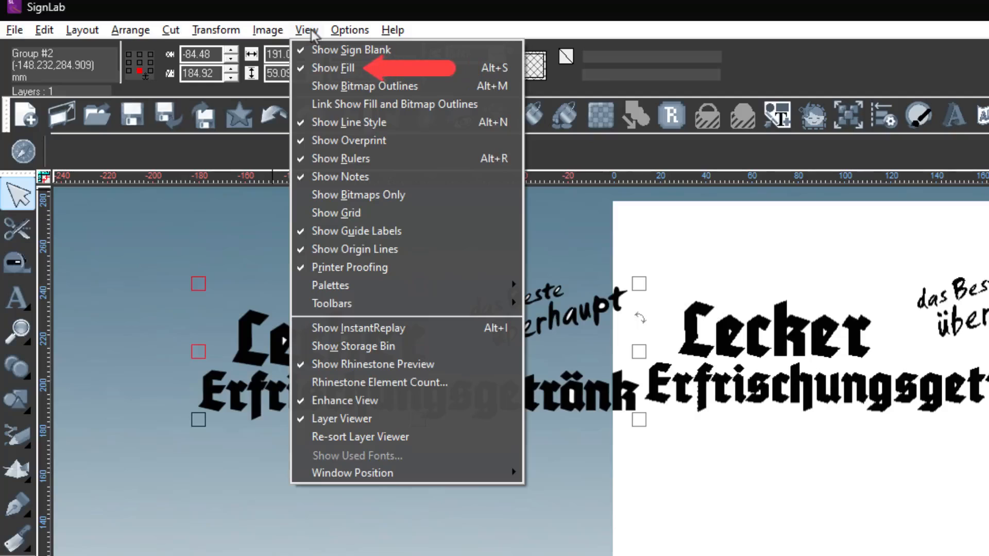
{"action": "left_click", "coordinate": [314, 69]}
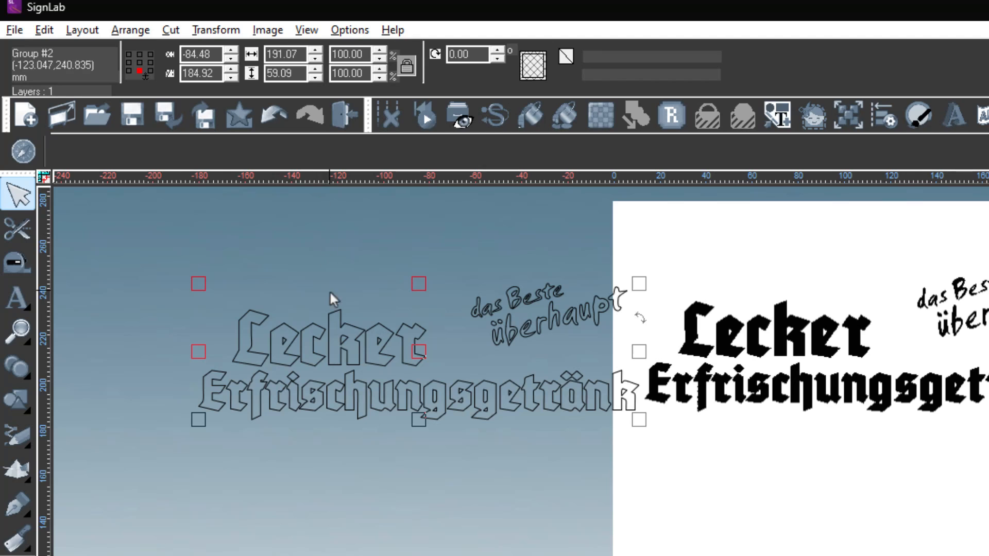
Step: Place the outlined vector group below the original bitmap on the page and open its nodes for editing
{"action": "left_click_drag", "start_coordinate": [334, 330], "coordinate": [728, 489]}
{"action": "left_click_drag", "start_coordinate": [430, 328], "coordinate": [476, 324]}
{"action": "double_click", "coordinate": [474, 318]}
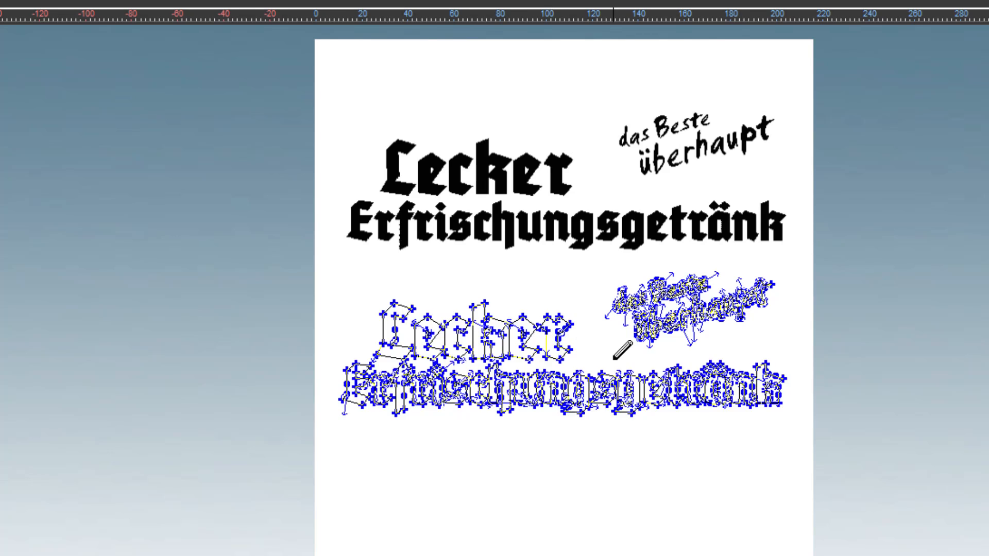
{"action": "scroll", "coordinate": [614, 359], "scroll_direction": "up", "scroll_amount": 4}
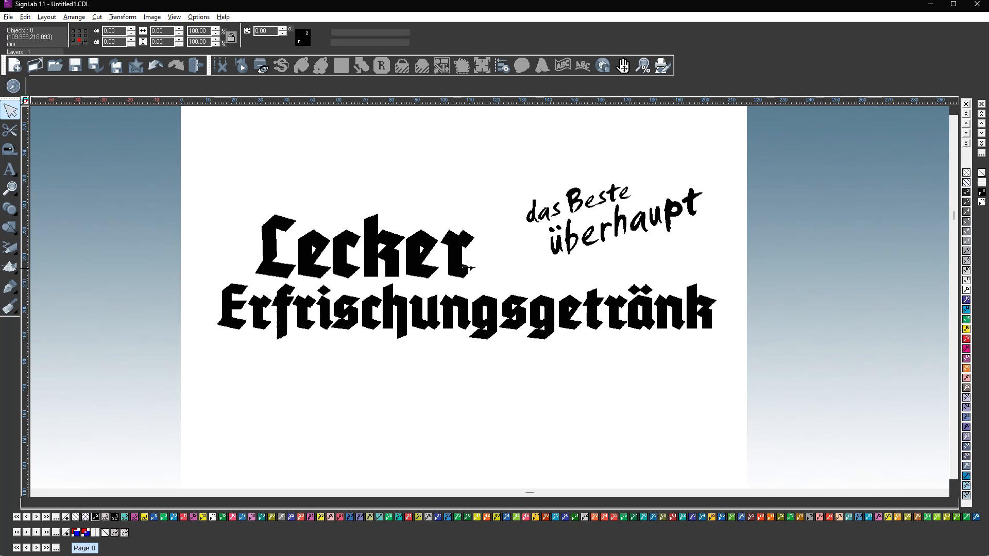
Step: Open the logo bitmap for editing and draw a rectangular selection area around the entire logo
{"action": "left_click", "coordinate": [365, 226]}
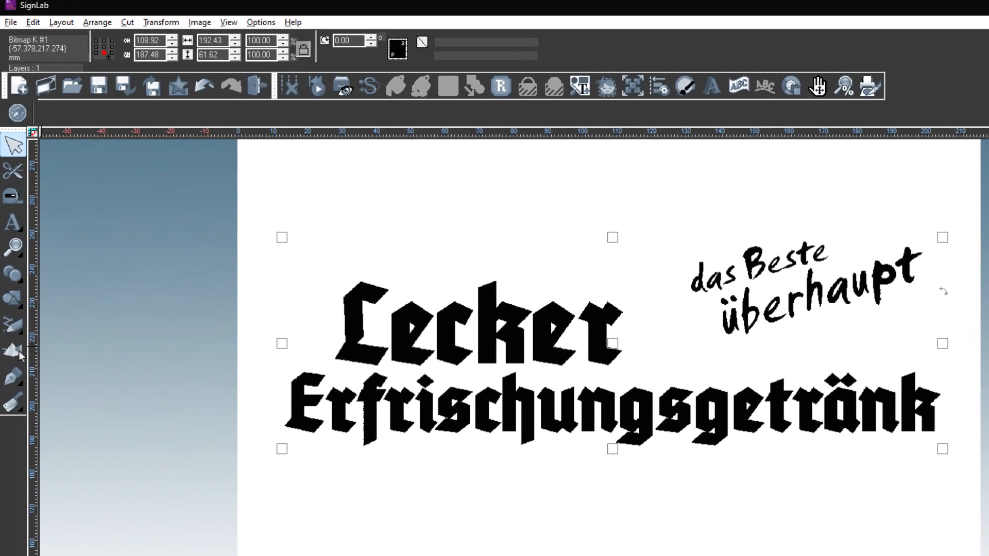
{"action": "left_click", "coordinate": [9, 268]}
{"action": "left_click", "coordinate": [52, 357]}
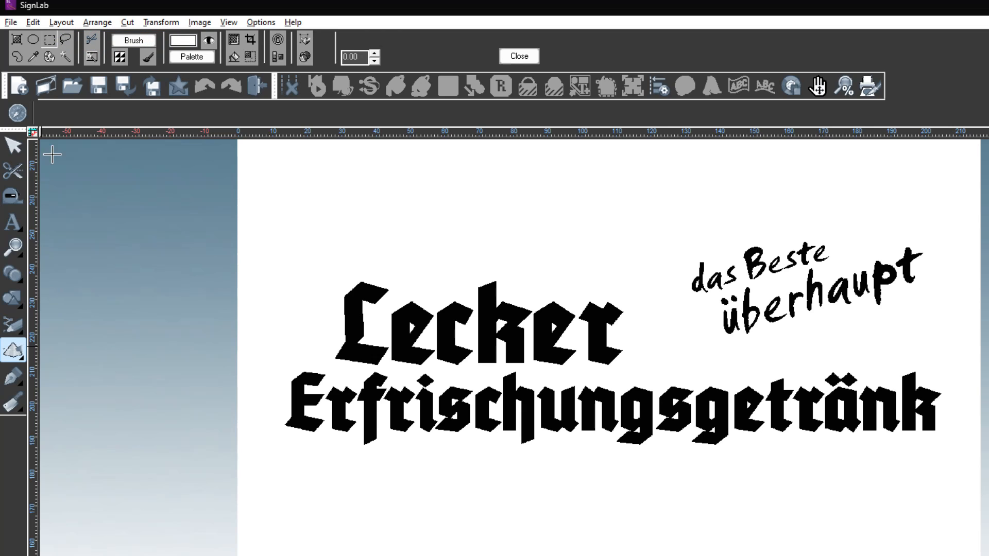
{"action": "left_click", "coordinate": [50, 41]}
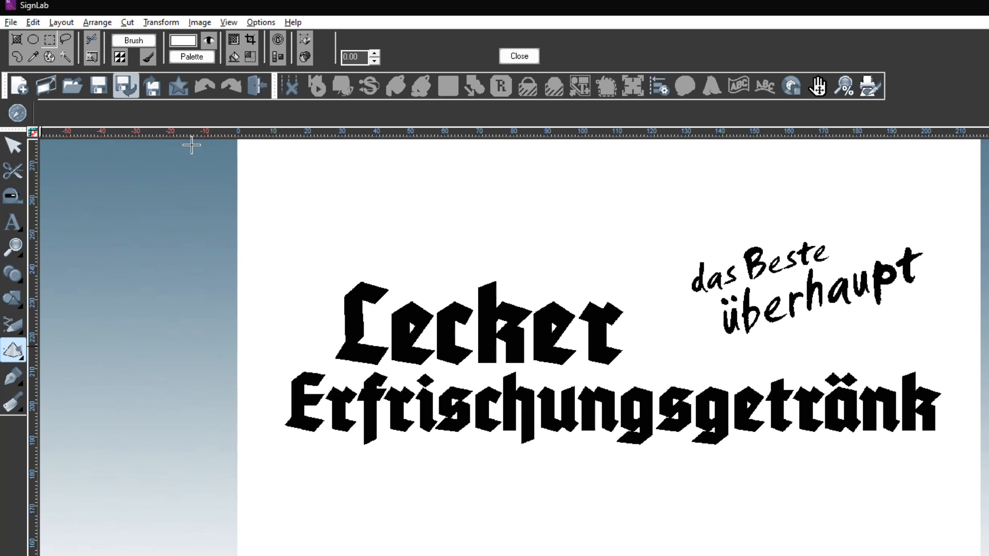
{"action": "left_click_drag", "start_coordinate": [266, 232], "coordinate": [954, 463]}
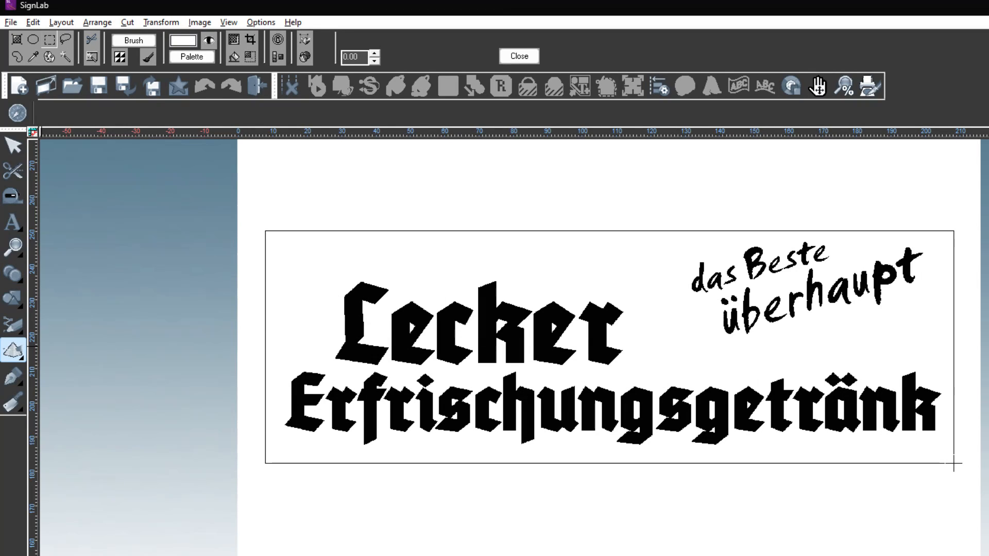
Step: Subtract the area containing the handwritten text "das Beste überhaupt" from the rectangular selection
{"action": "key", "text": "shift"}
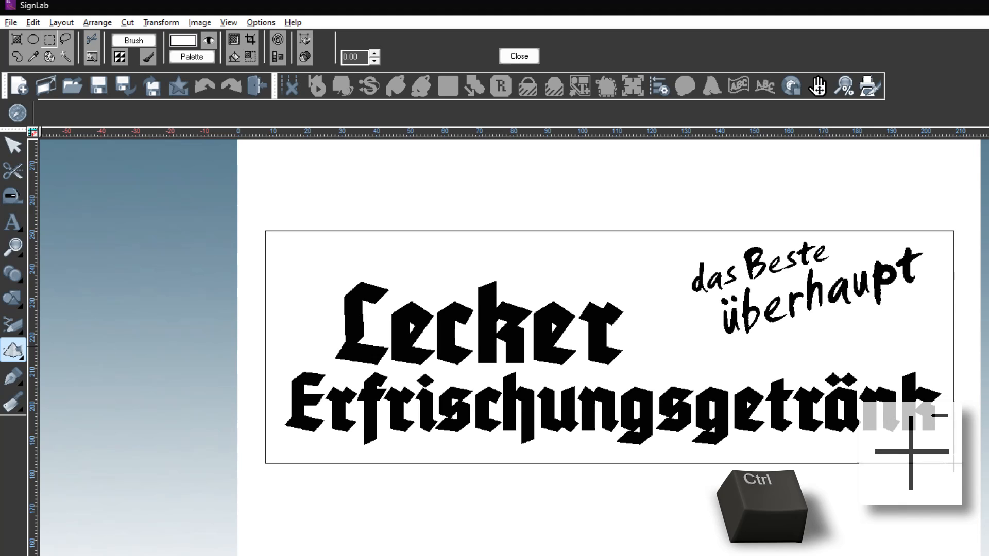
{"action": "left_click_drag", "start_coordinate": [953, 463], "coordinate": [953, 463]}
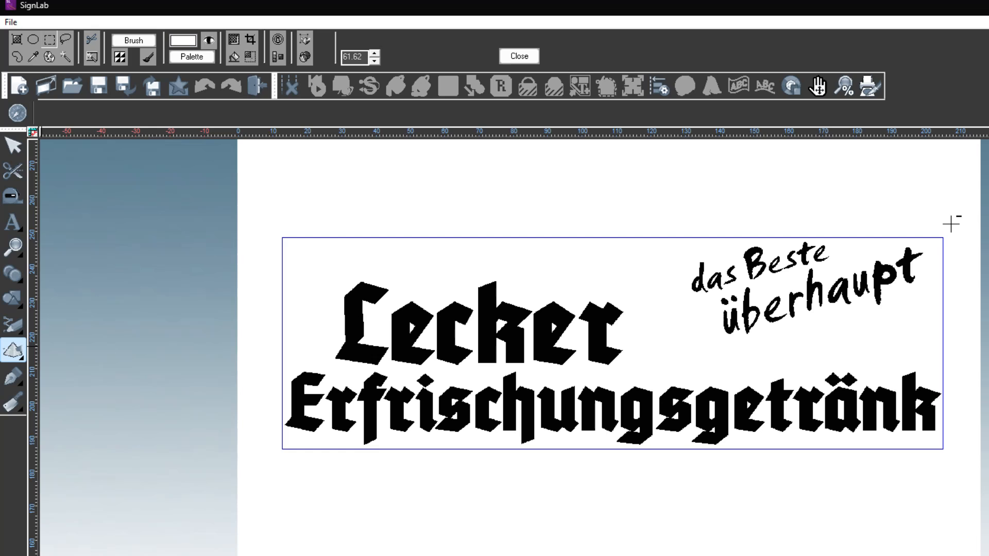
{"action": "left_click_drag", "start_coordinate": [951, 224], "coordinate": [678, 354]}
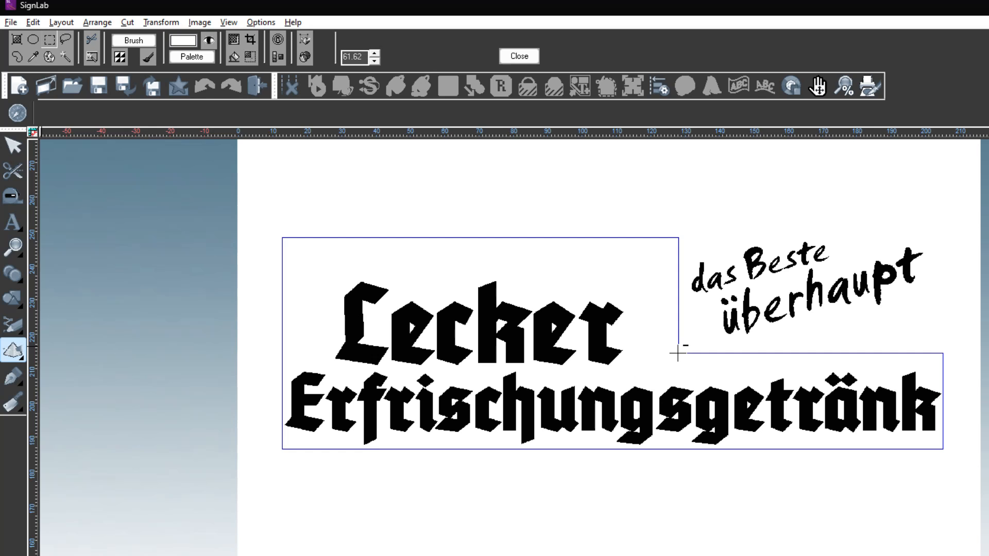
Step: Vectorize only the selected part of the logo with detail 92, smoothing 3 and a sharper corner setting
{"action": "left_click", "coordinate": [305, 39]}
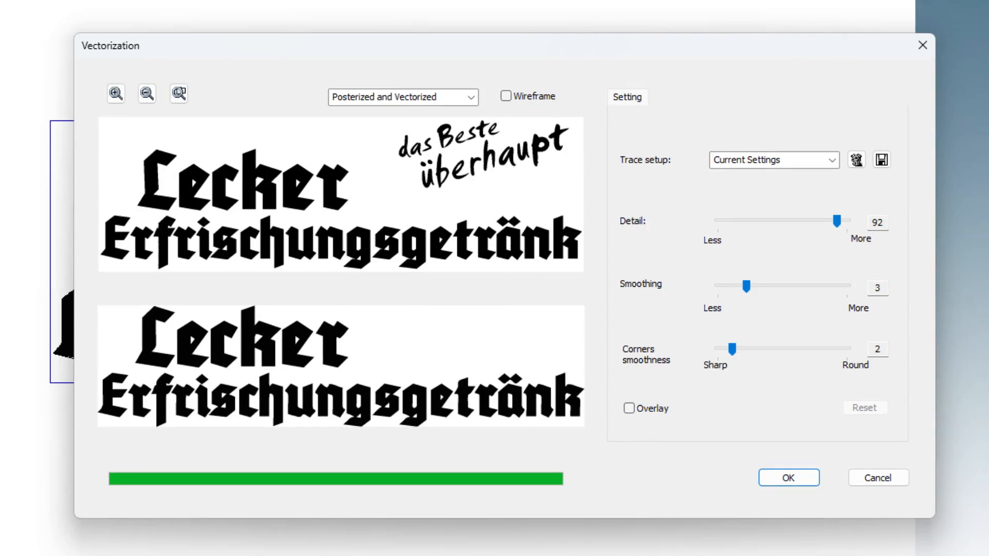
{"action": "left_click_drag", "start_coordinate": [731, 350], "coordinate": [721, 352]}
{"action": "left_click", "coordinate": [786, 478]}
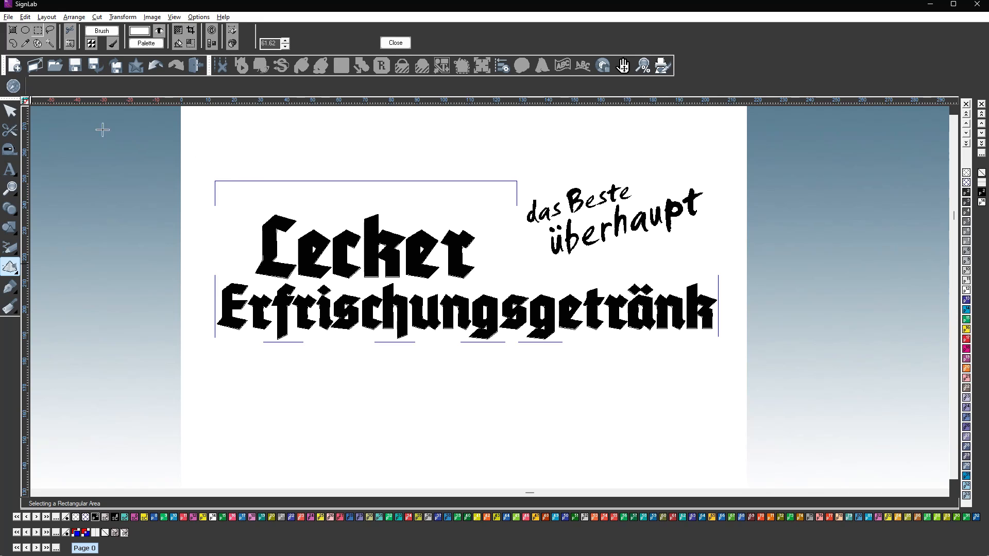
Step: Reopen the logo bitmap for editing and draw a rectangular selection area around only the handwritten text "das Beste überhaupt"
{"action": "key", "text": "Escape"}
{"action": "left_click", "coordinate": [589, 167]}
{"action": "left_click", "coordinate": [597, 199]}
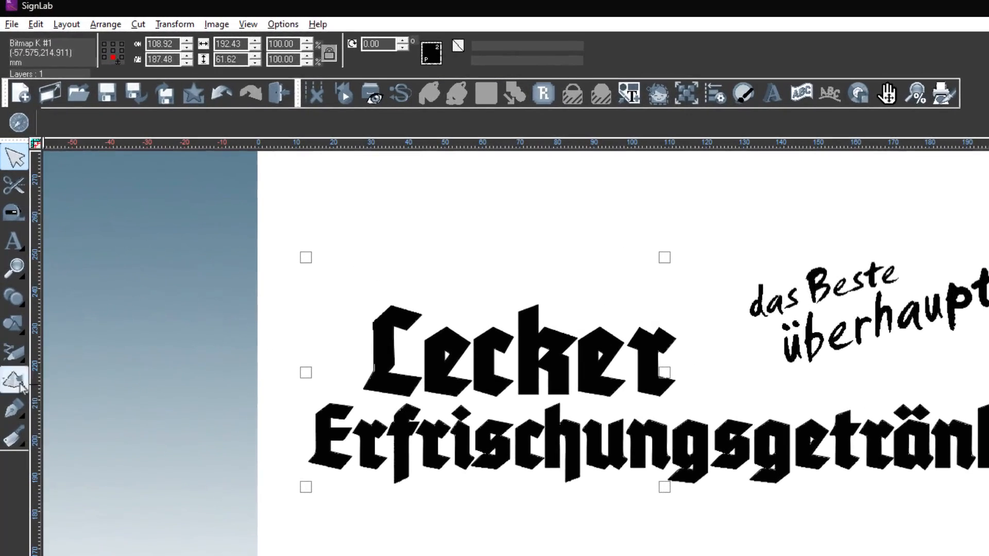
{"action": "left_click_drag", "start_coordinate": [21, 387], "coordinate": [54, 385]}
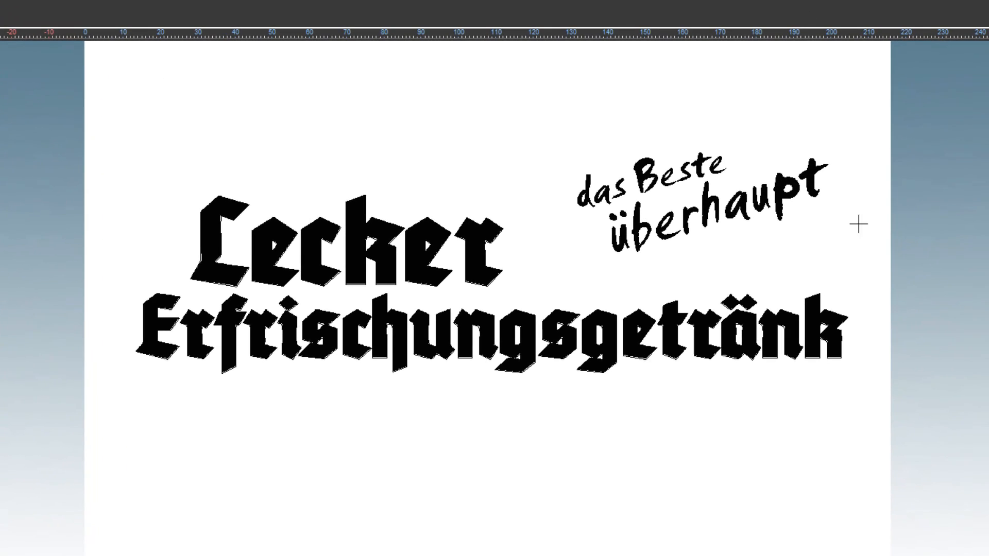
{"action": "left_click_drag", "start_coordinate": [948, 180], "coordinate": [706, 318]}
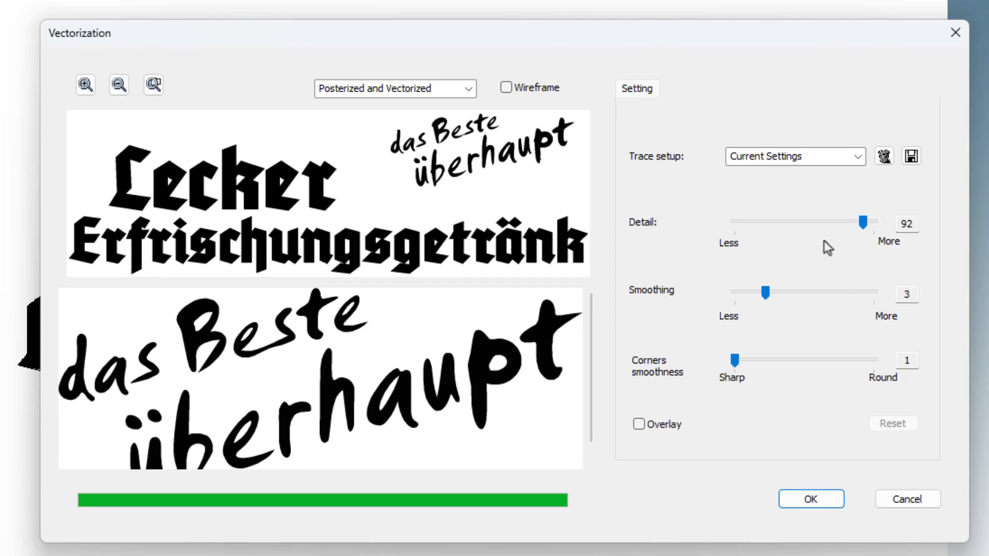
Step: Vectorize the selected handwritten text with detail 100, smoothing 6 and a rounder corner setting
{"action": "left_click_drag", "start_coordinate": [868, 224], "coordinate": [898, 223]}
{"action": "left_click_drag", "start_coordinate": [765, 294], "coordinate": [811, 292]}
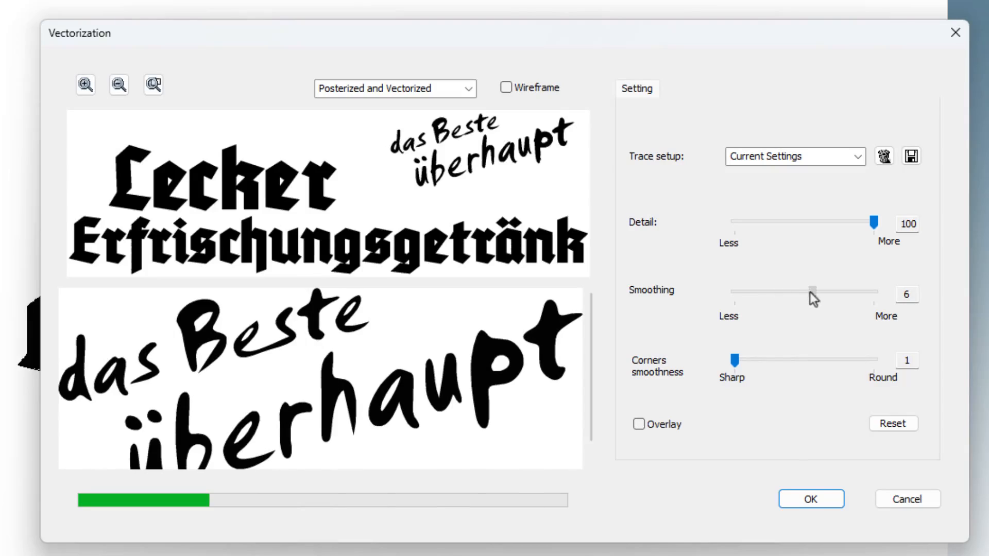
{"action": "left_click_drag", "start_coordinate": [735, 362], "coordinate": [842, 364]}
{"action": "left_click", "coordinate": [827, 503]}
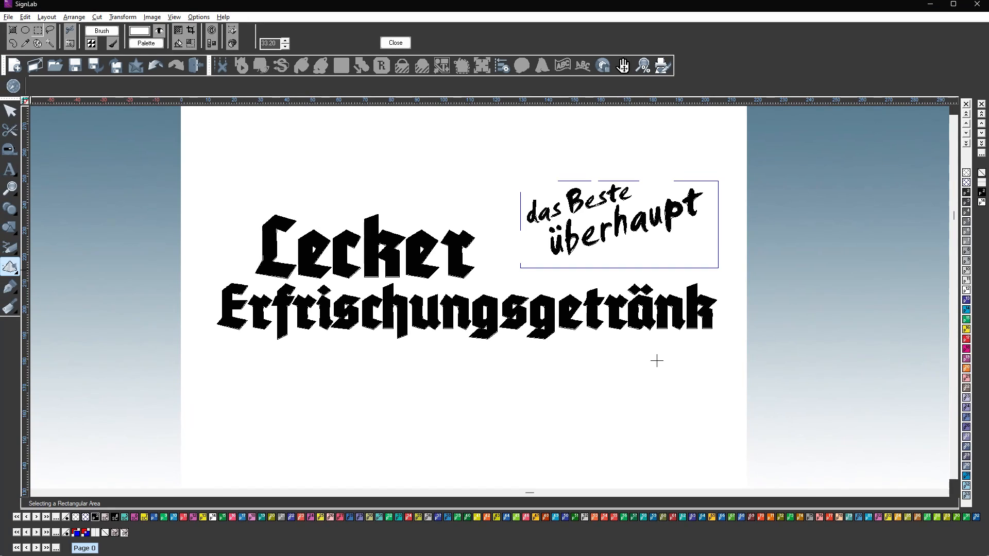
Step: Finish editing the logo bitmap and remove it from the page, keeping only the two vector groups in Layer 1
{"action": "left_click", "coordinate": [395, 43]}
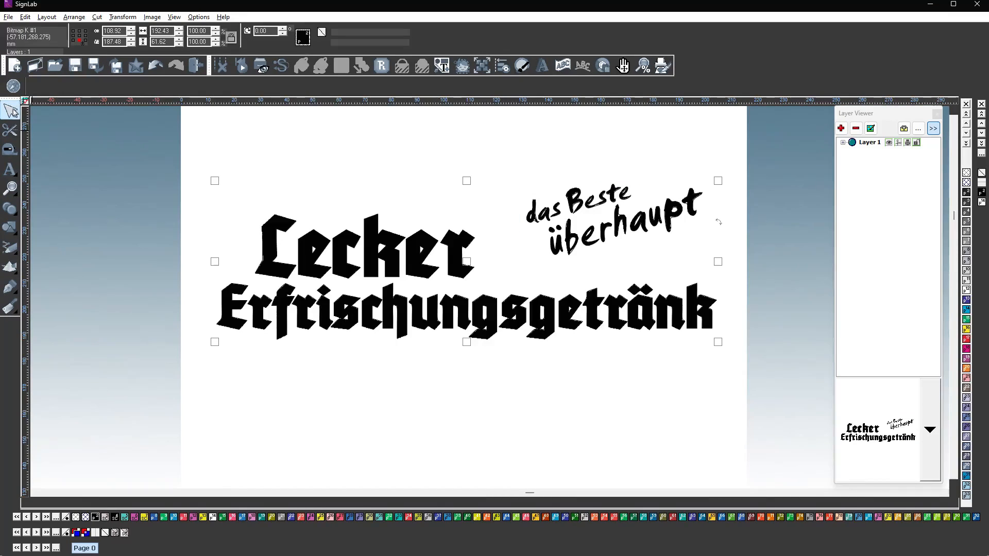
{"action": "left_click", "coordinate": [243, 151]}
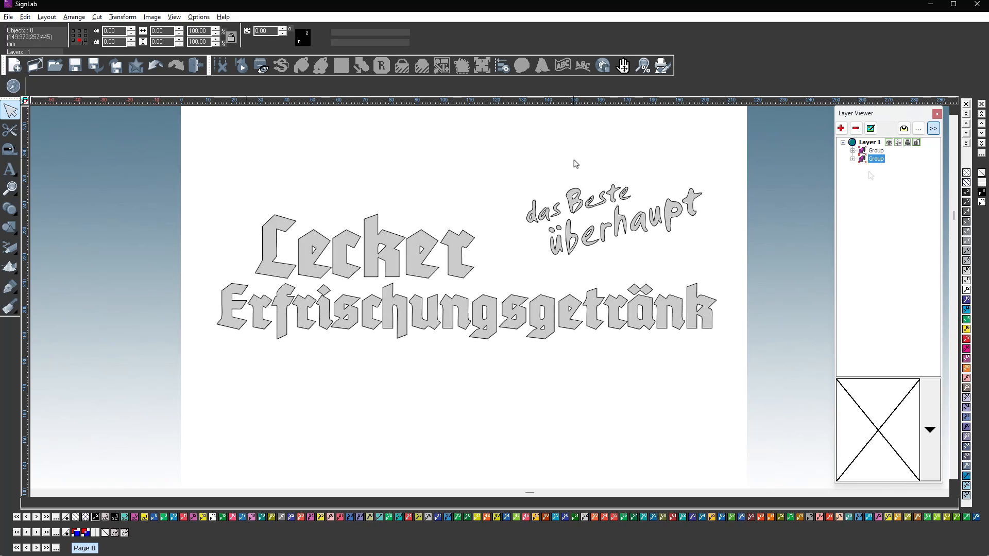